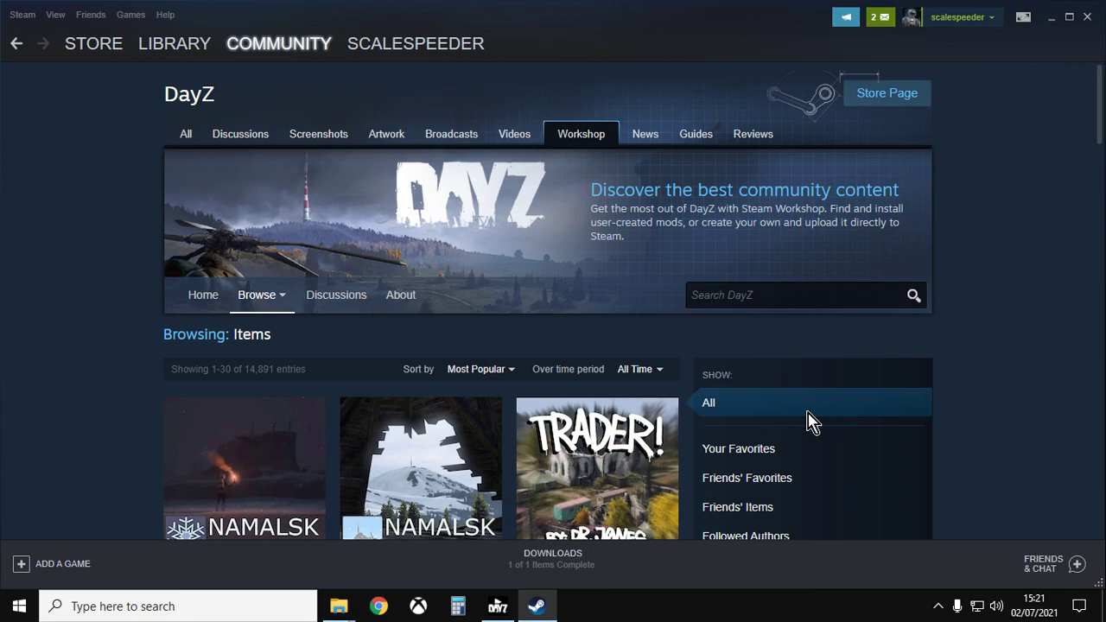
# - Show the DayZ !Workshop folder in a maximized File Explorer window, check the DayZ Workshop page in Steam, and return to the folder
pyautogui.moveTo(346, 609)
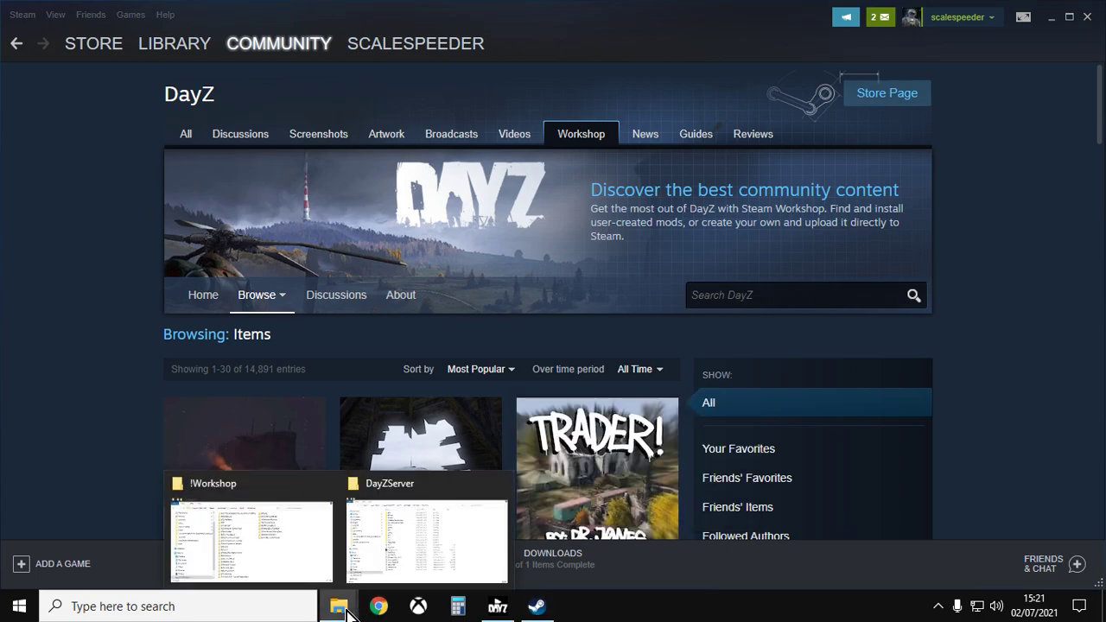
pyautogui.click(296, 558)
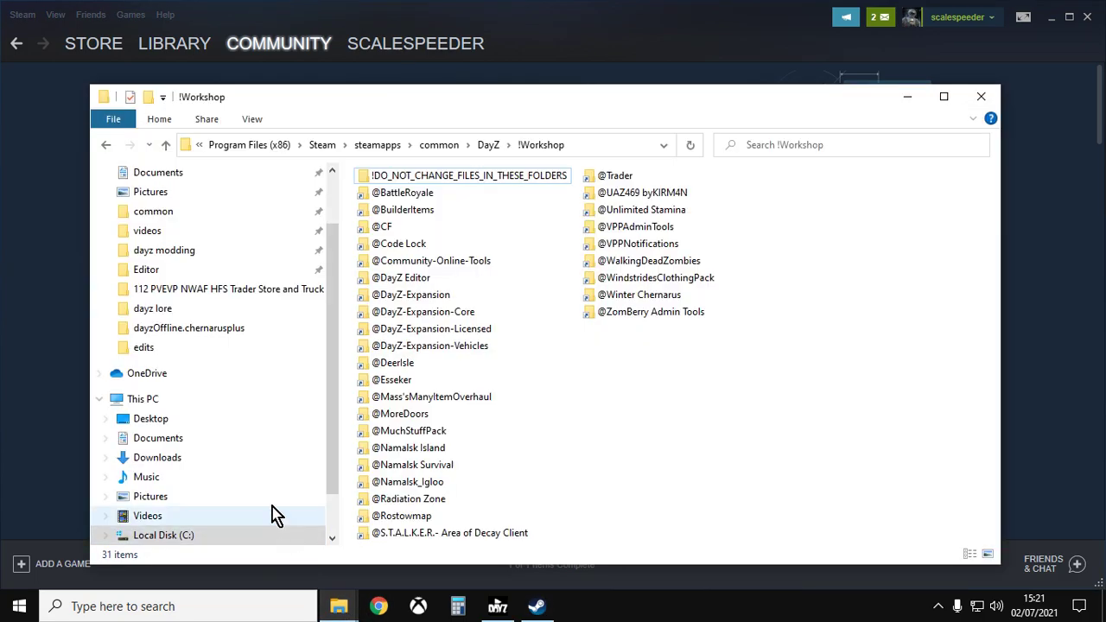
pyautogui.click(943, 96)
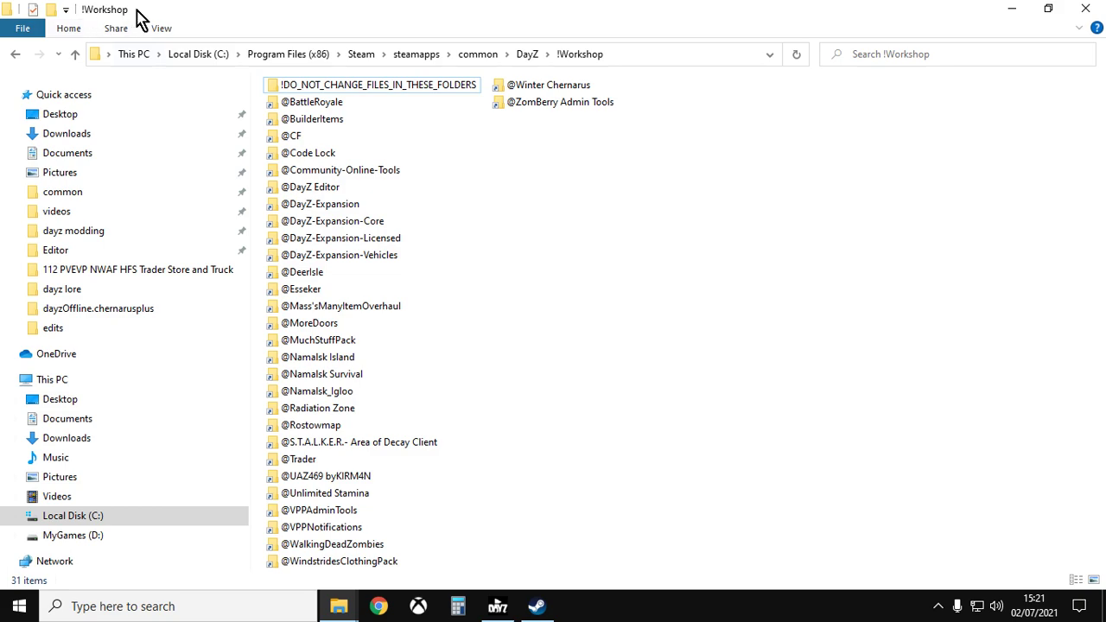
pyautogui.click(536, 605)
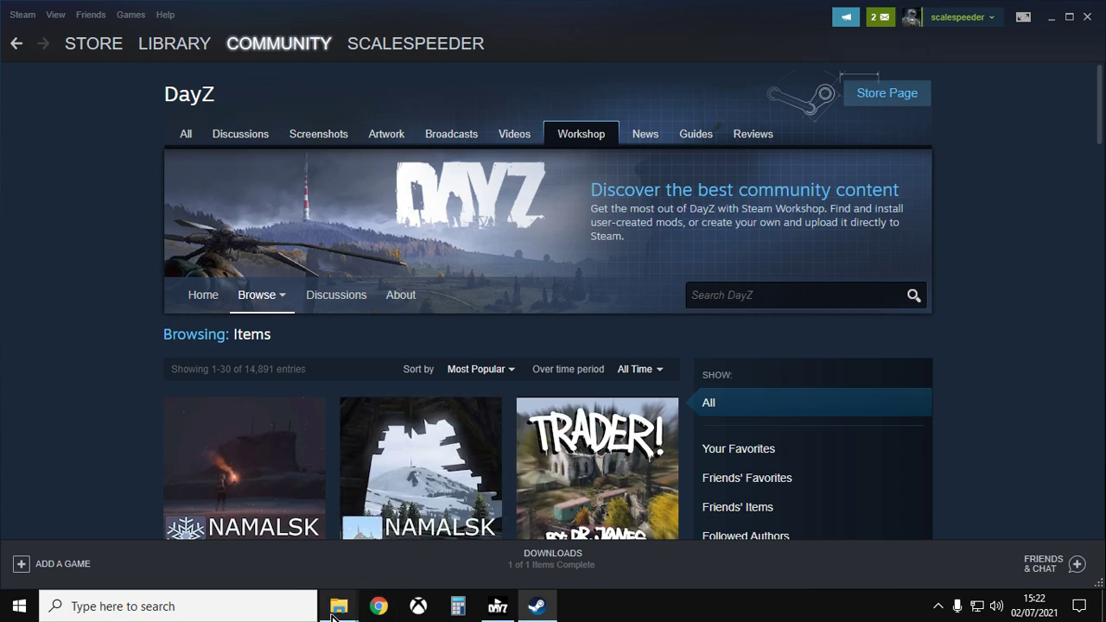
pyautogui.moveTo(331, 615)
pyautogui.click(251, 536)
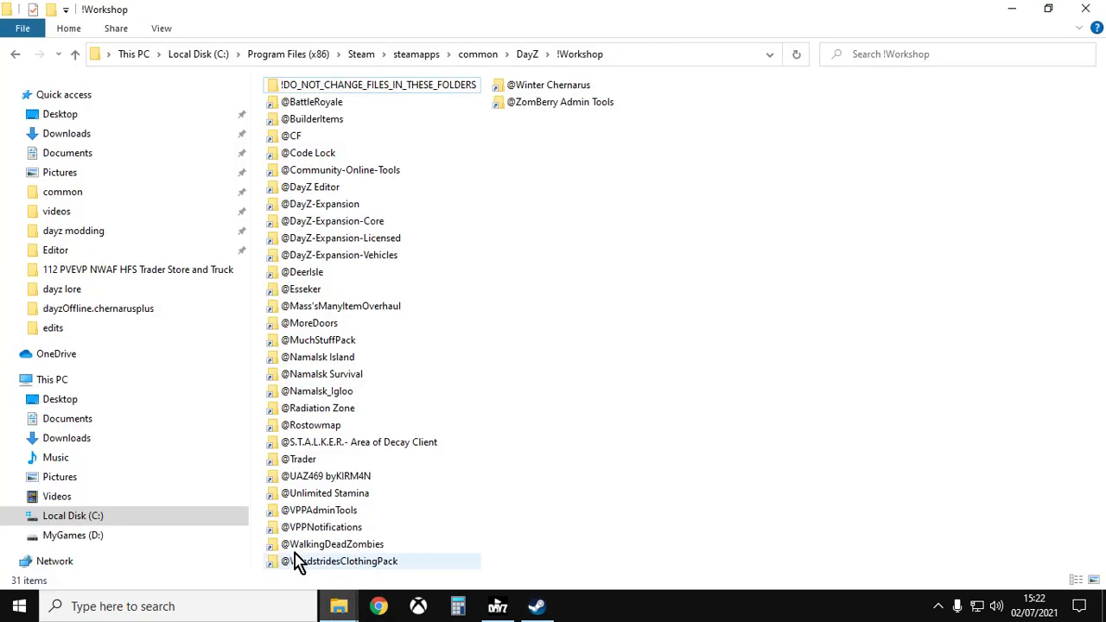
# - Go up from !Workshop to the common folder and open the DayZ game folder
pyautogui.click(75, 54)
pyautogui.click(75, 57)
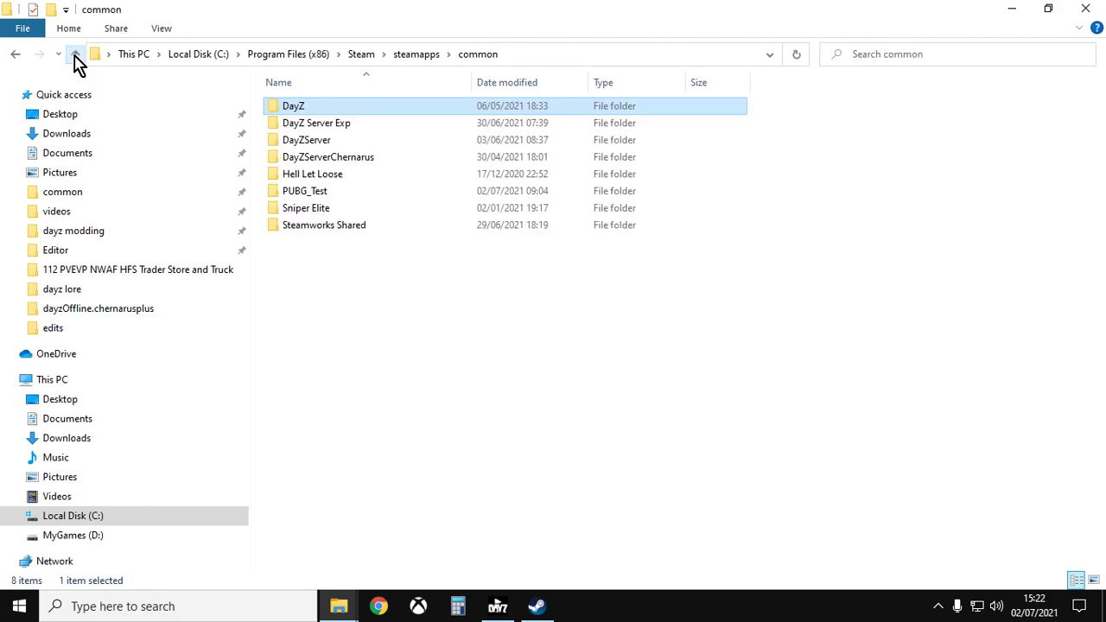
pyautogui.doubleClick(301, 107)
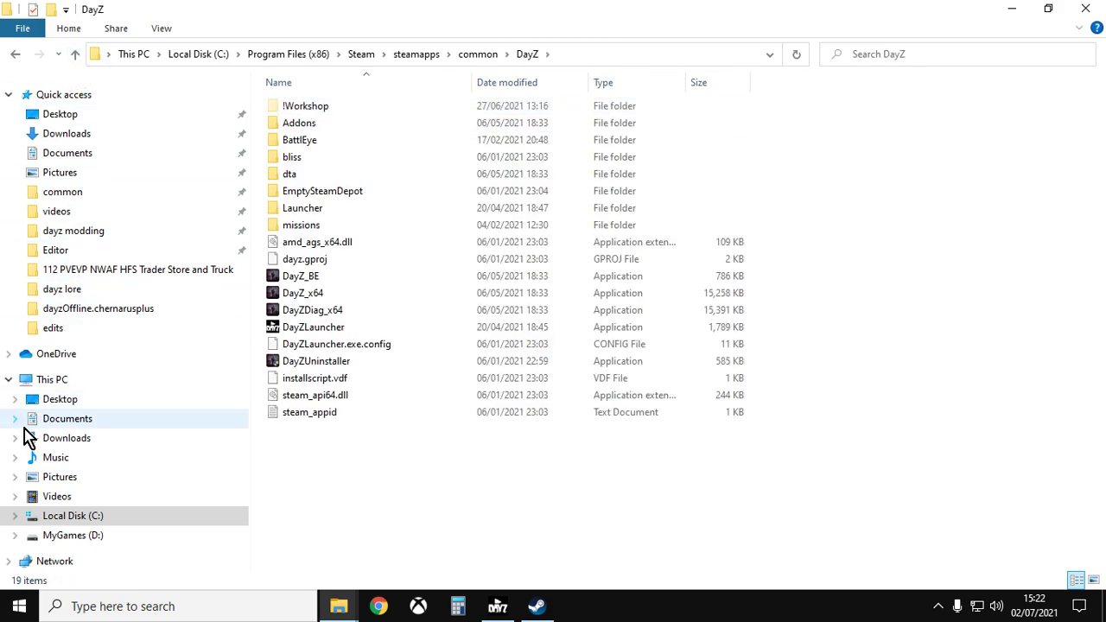
# - Starting from This PC, navigate to C:\Program Files (x86)\Steam\steamapps\common\DayZ\!Workshop
pyautogui.click(63, 387)
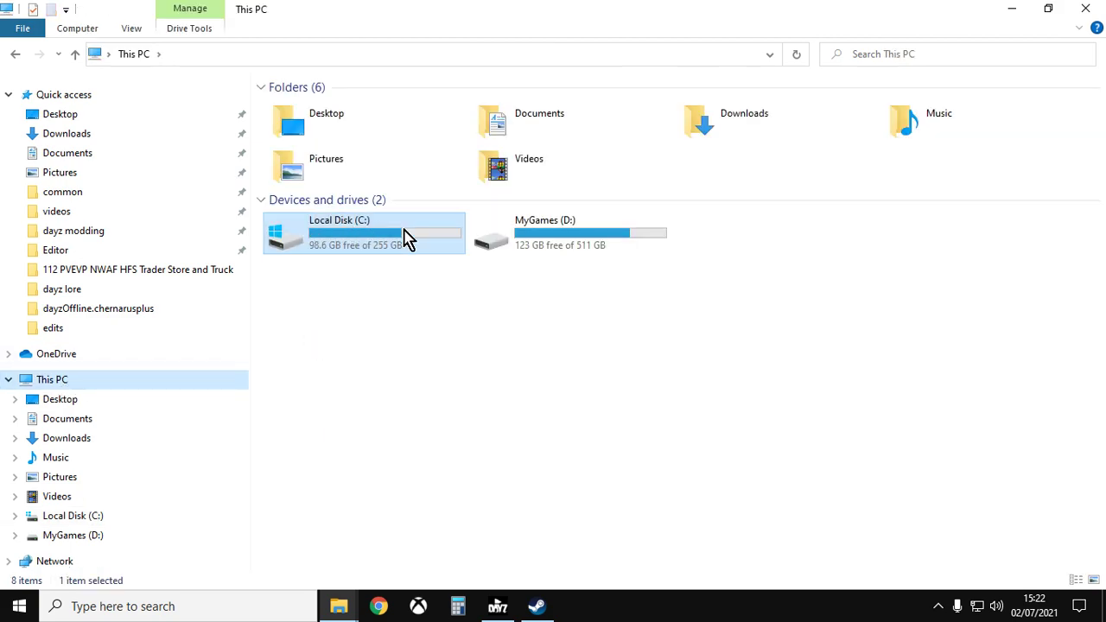
pyautogui.doubleClick(339, 245)
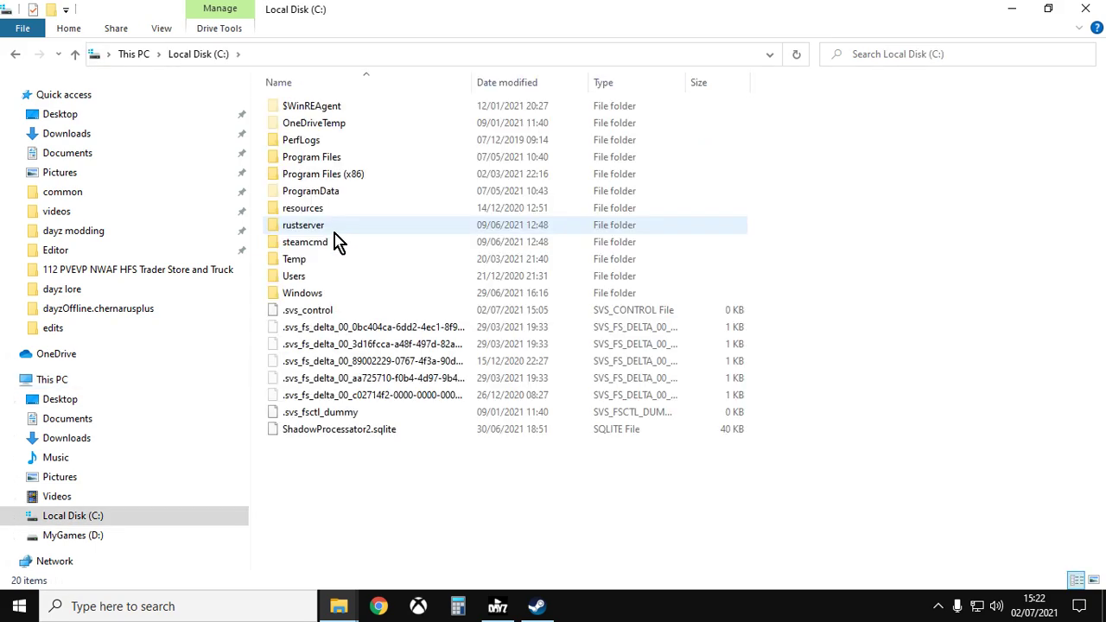
pyautogui.doubleClick(324, 175)
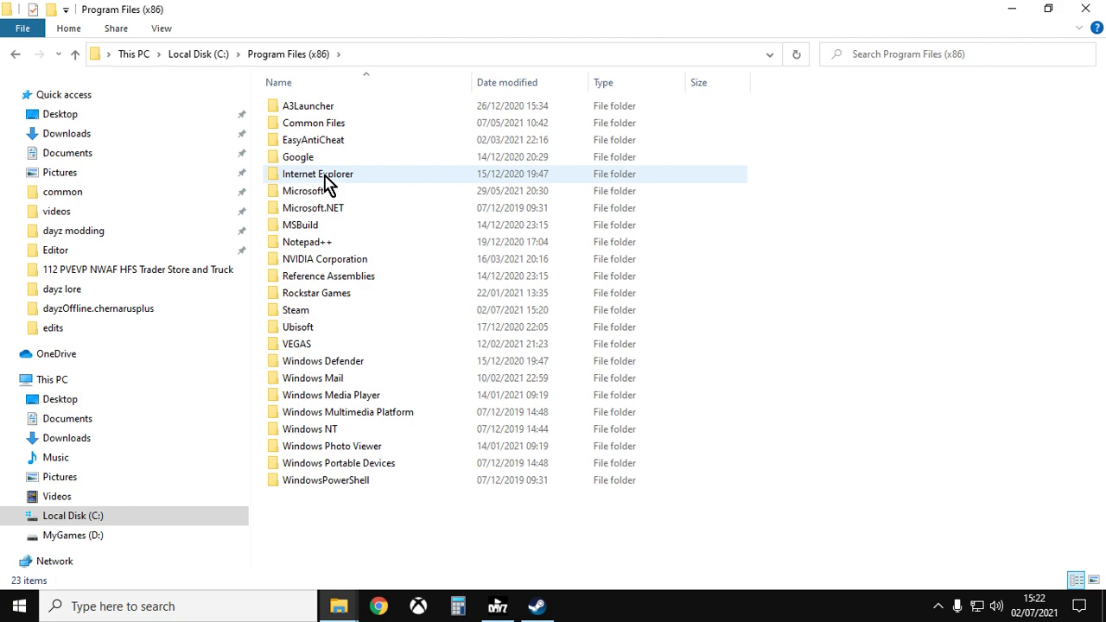
pyautogui.doubleClick(304, 313)
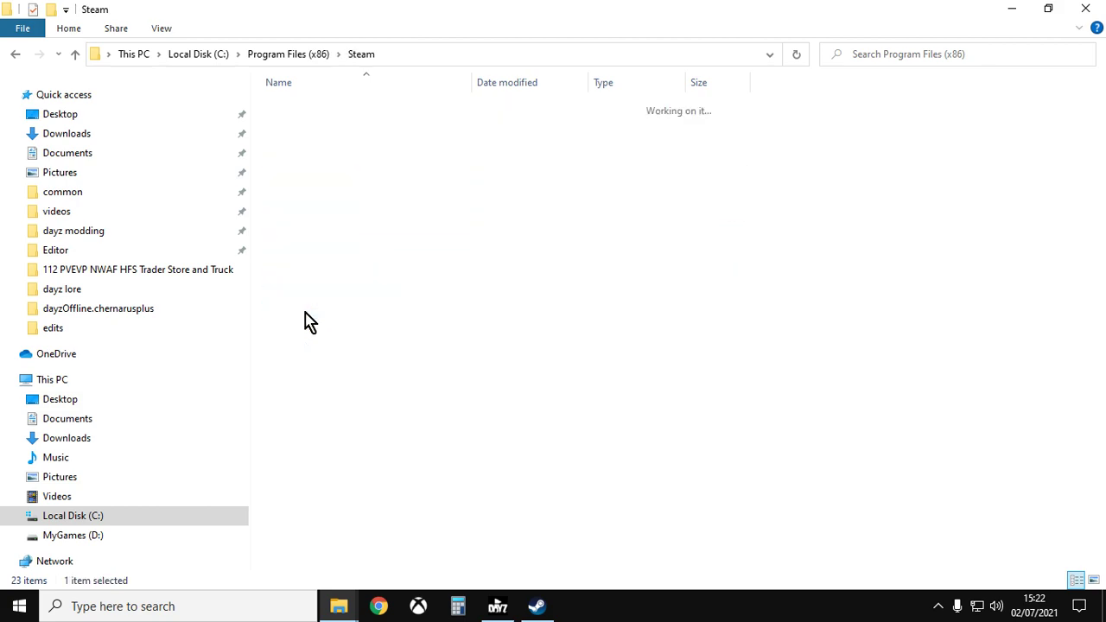
pyautogui.doubleClick(304, 377)
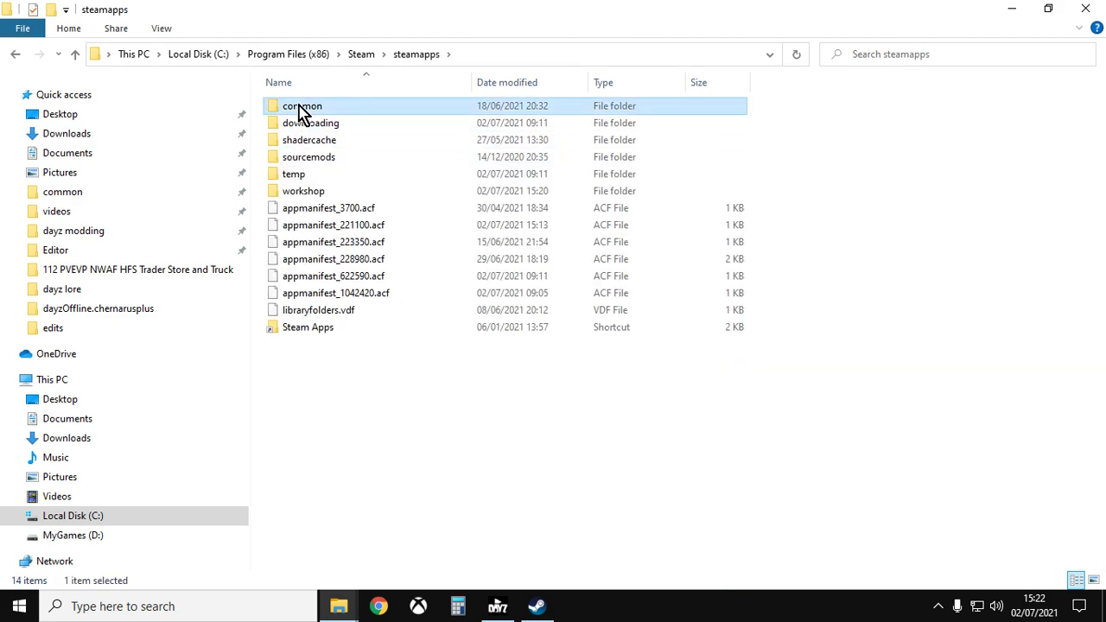
pyautogui.doubleClick(296, 109)
pyautogui.doubleClick(298, 109)
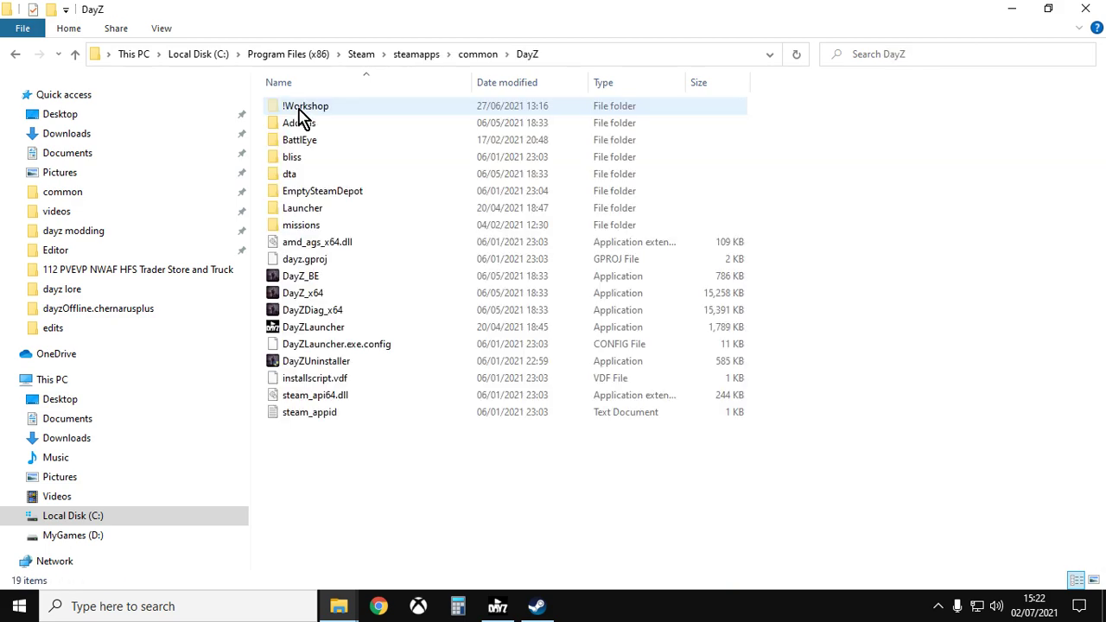
pyautogui.click(306, 112)
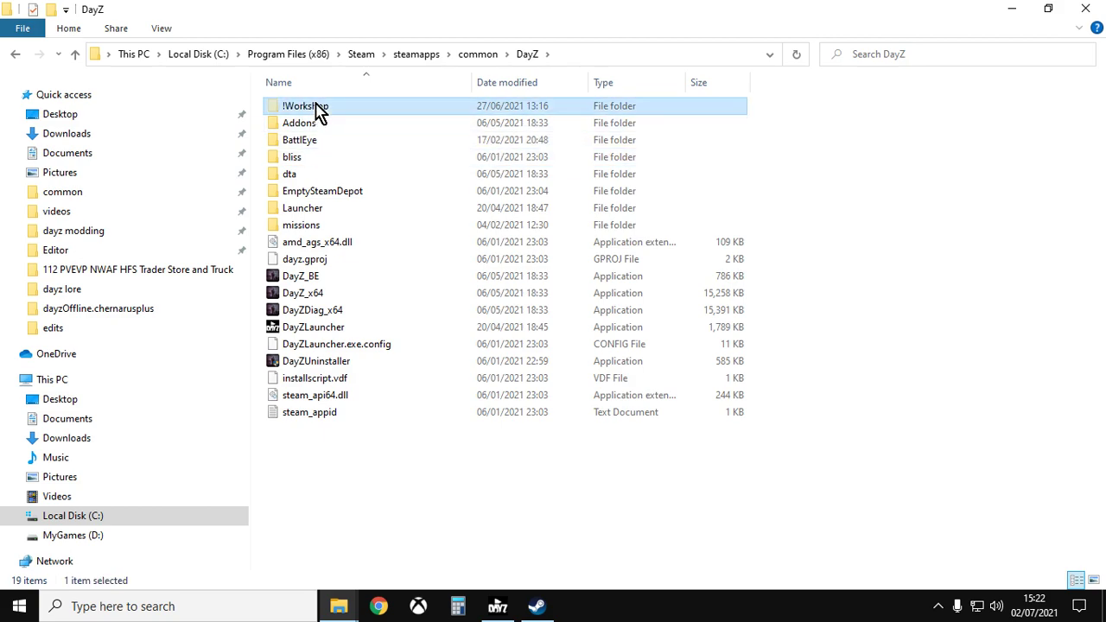
pyautogui.doubleClick(316, 111)
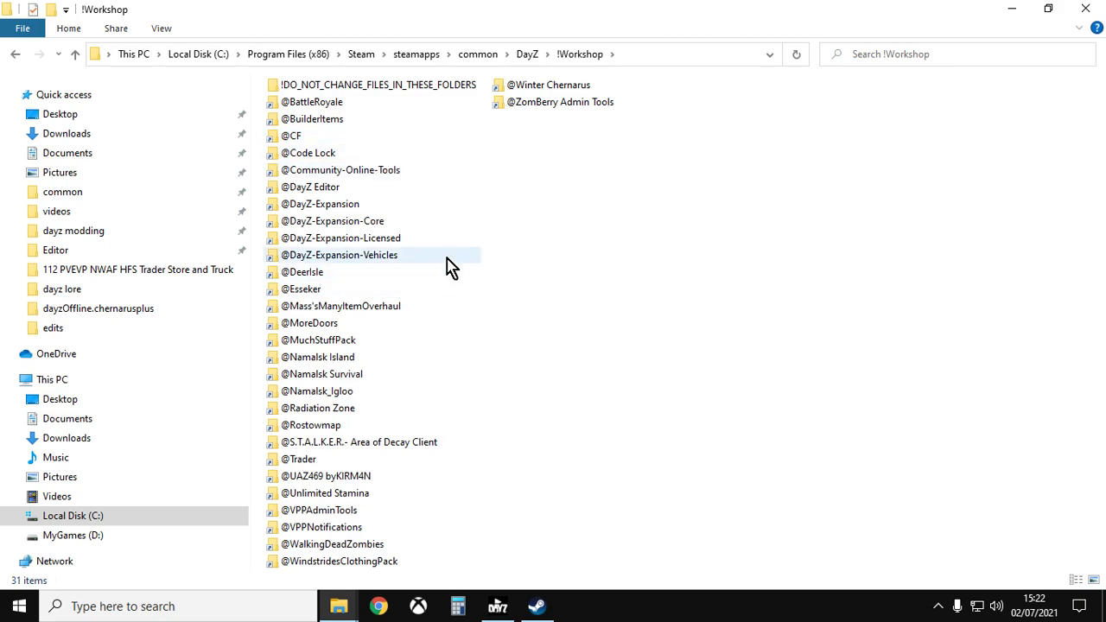
# - Switch to the DayZ Launcher, view its news page, and return to the mods list
pyautogui.click(498, 605)
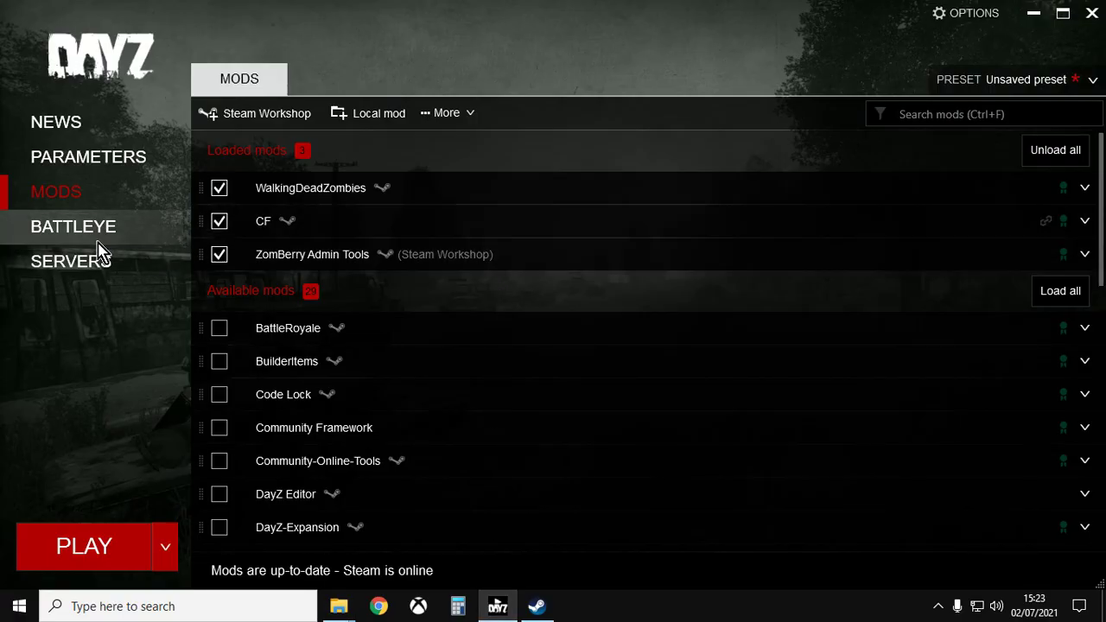
pyautogui.click(81, 123)
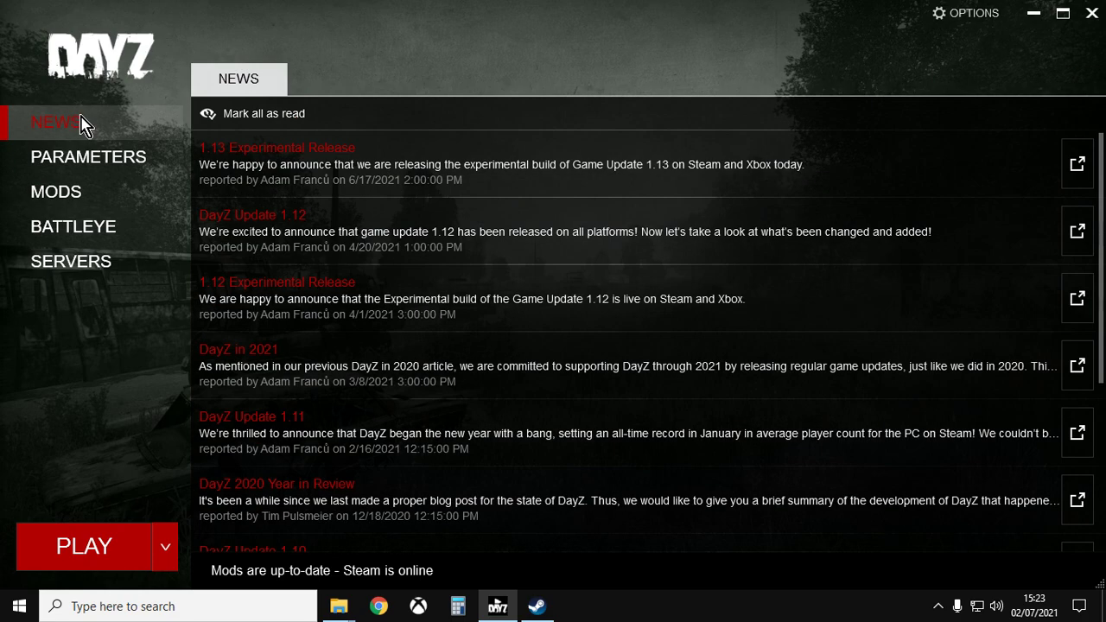
pyautogui.click(69, 201)
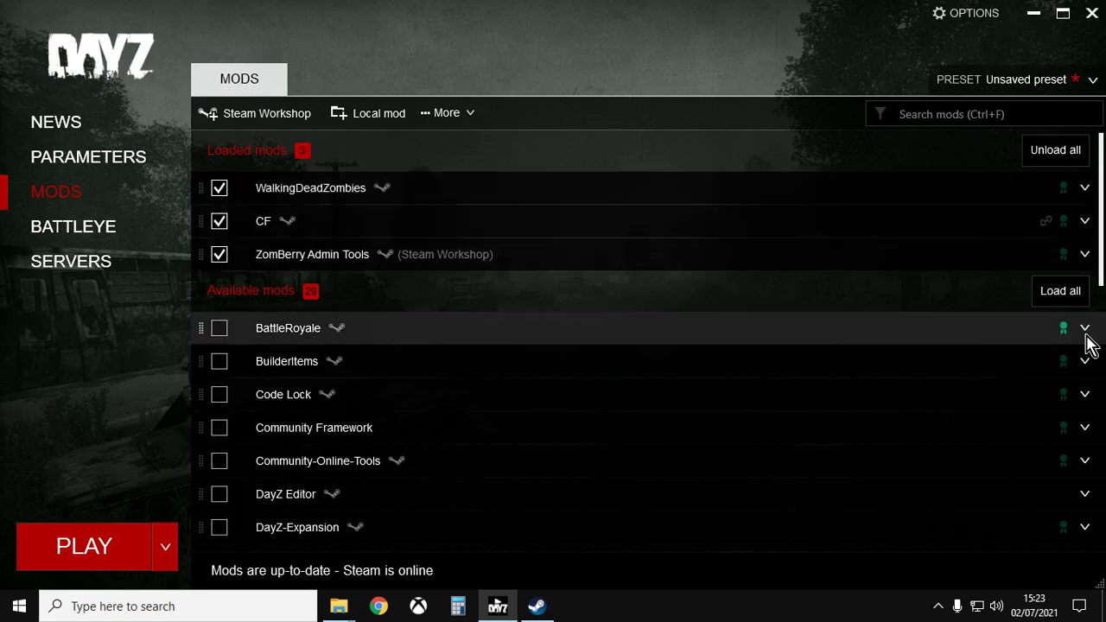
# - Expand the Code Lock mod, open its folder in Windows Explorer, acknowledging the cache warning, and maximize the window
pyautogui.click(1087, 397)
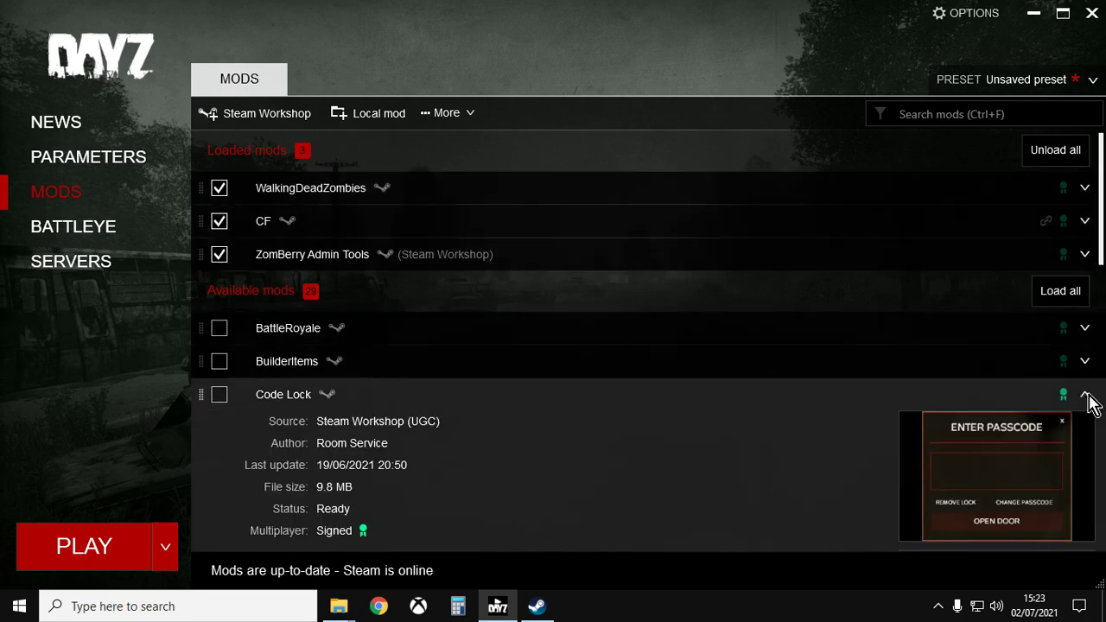
pyautogui.scroll(-3, 1092, 406)
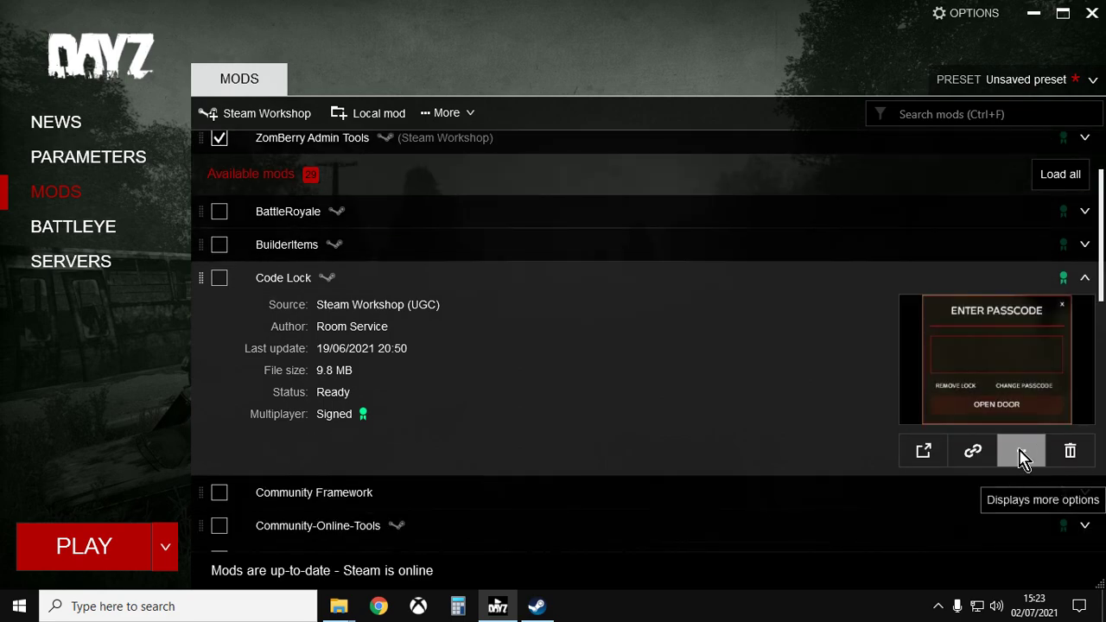
pyautogui.click(1022, 458)
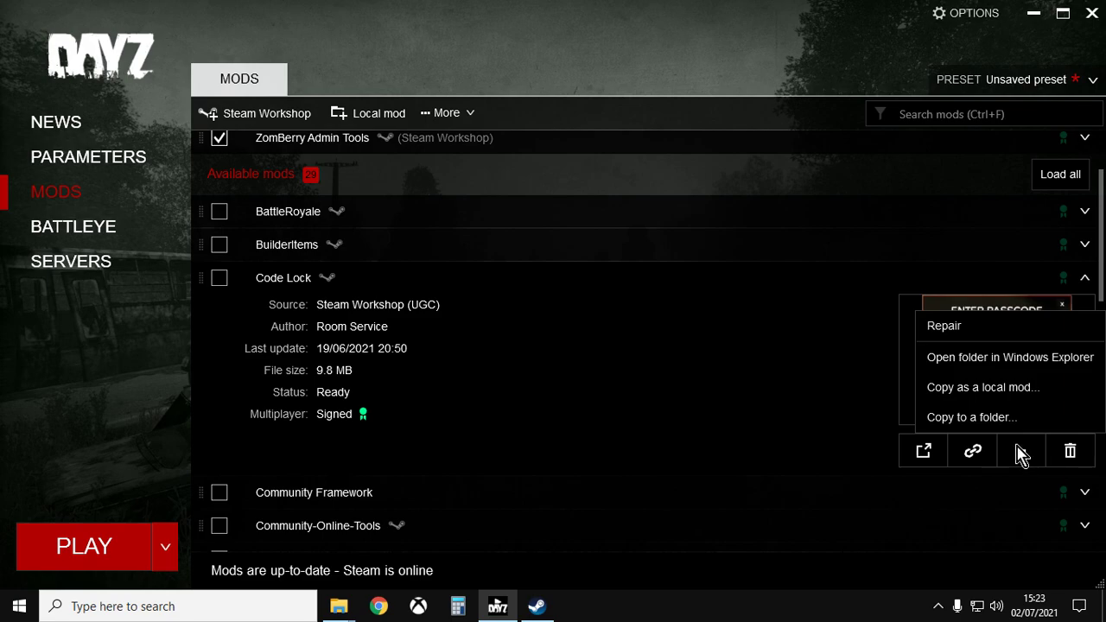
pyautogui.click(985, 363)
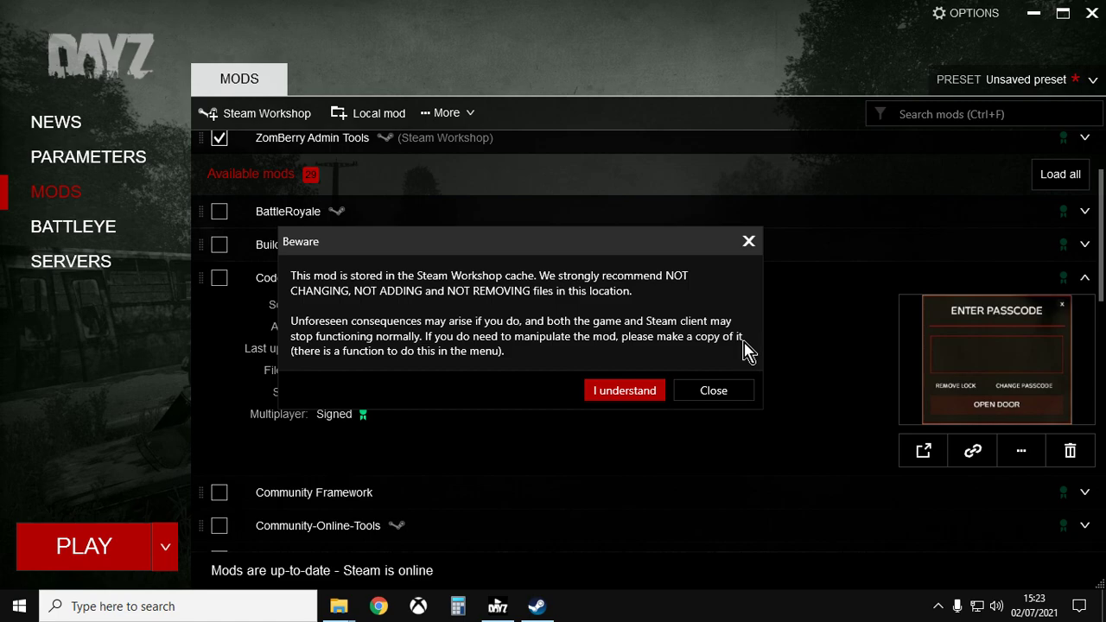
pyautogui.click(620, 393)
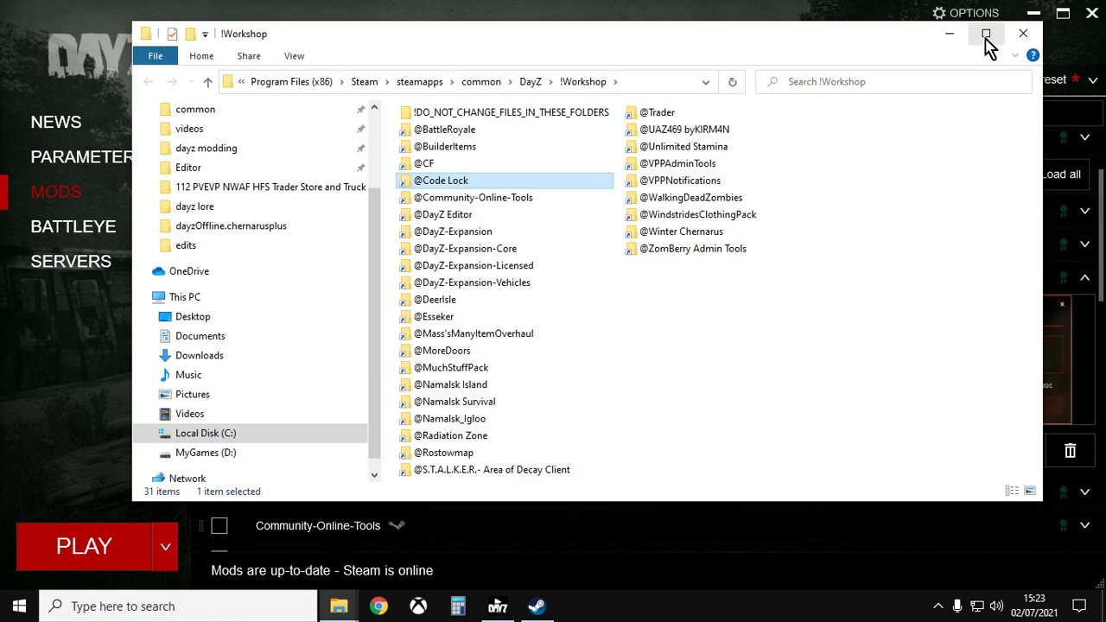
pyautogui.click(985, 35)
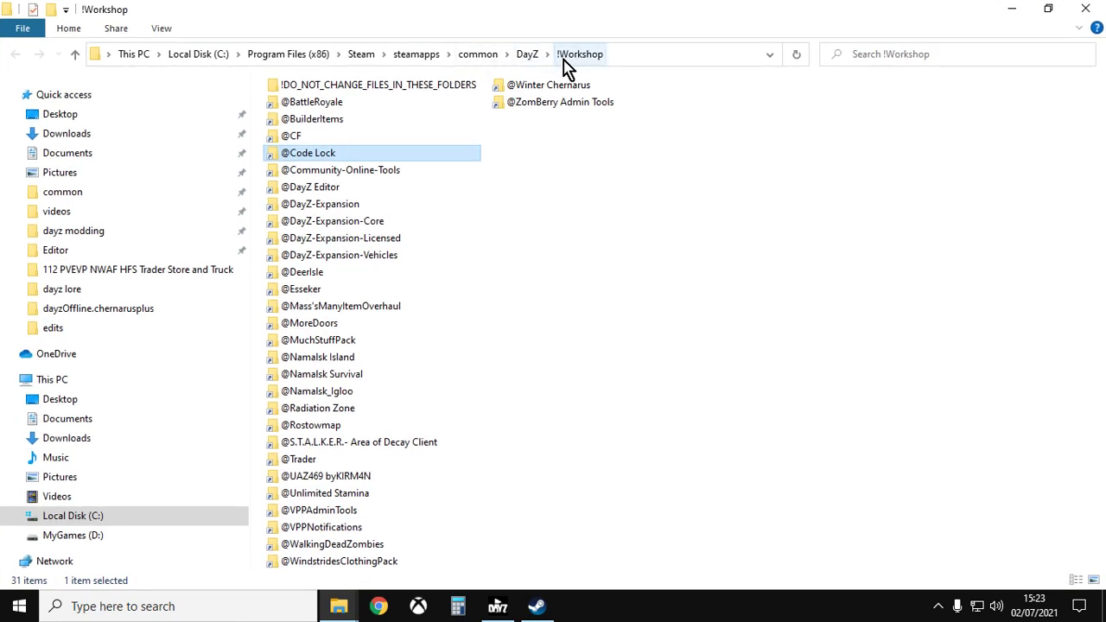
# - Go up to the DayZ folder, reopen !Workshop, and display its full folder path
pyautogui.click(75, 54)
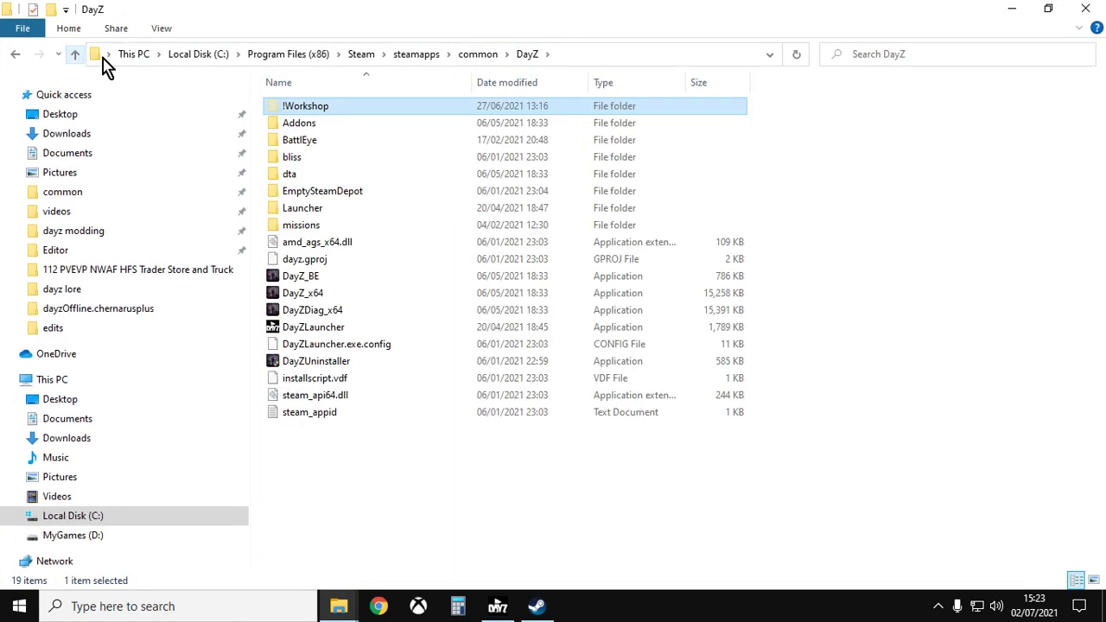
pyautogui.doubleClick(307, 111)
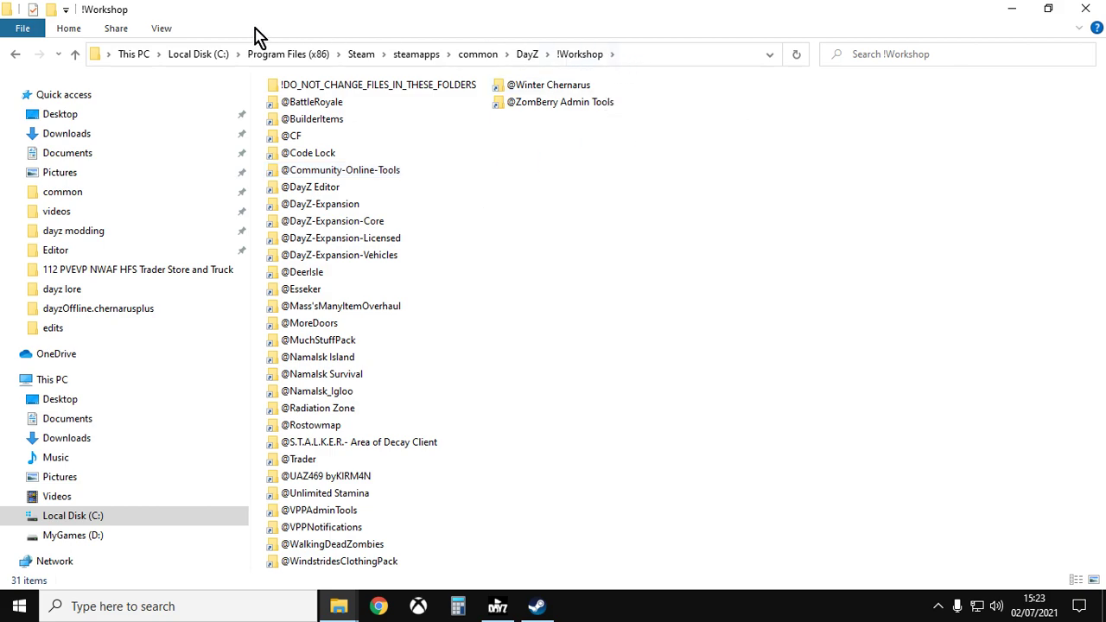
pyautogui.click(691, 58)
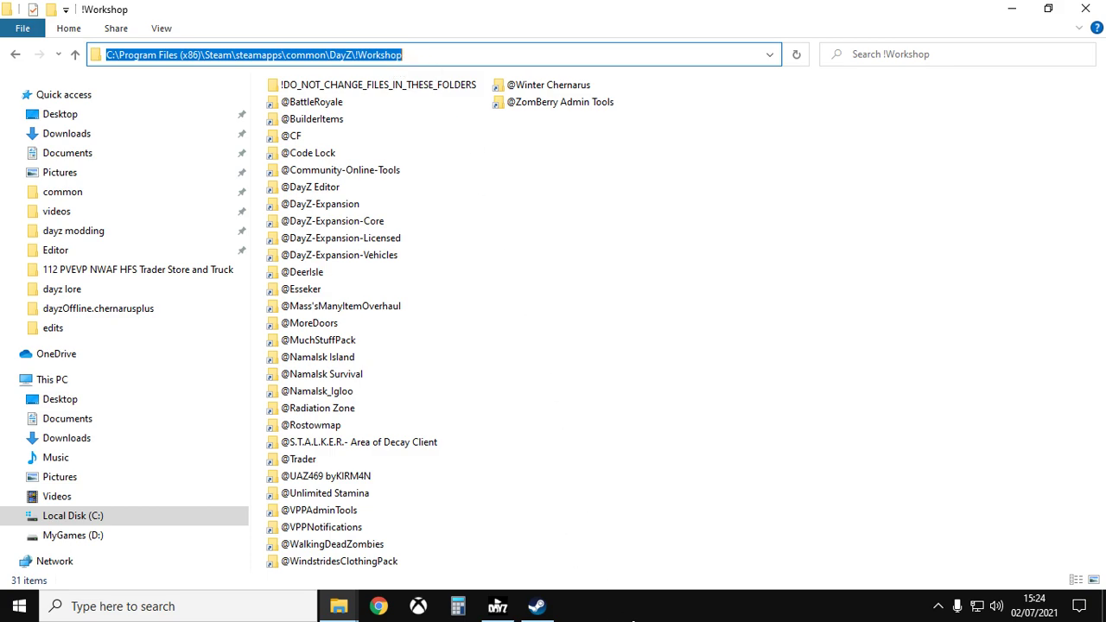
# - Return to the DayZ Launcher, open the DayZ Editor mod's folder in Windows Explorer, acknowledging the cache warning, and maximize the window
pyautogui.click(508, 613)
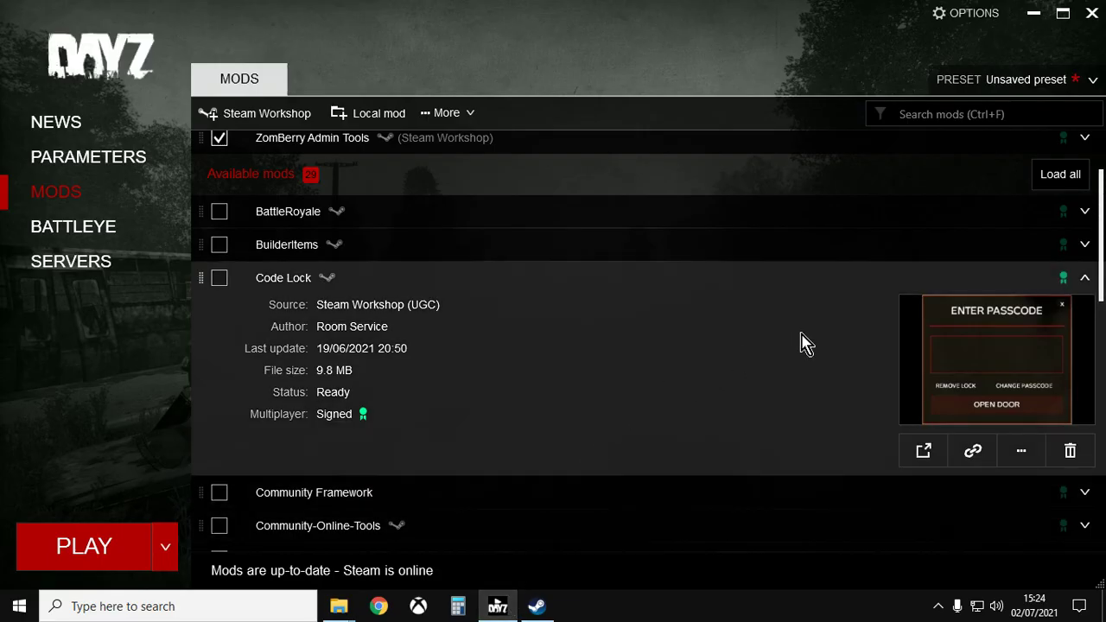
pyautogui.scroll(-1, 916, 294)
pyautogui.scroll(-1, 1000, 390)
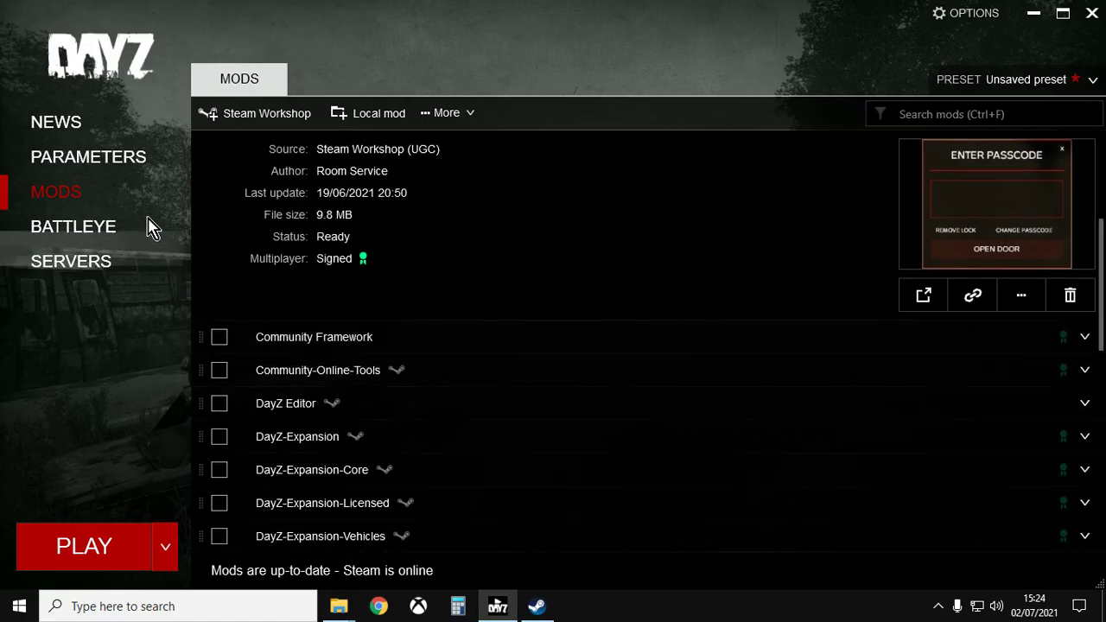
pyautogui.click(1084, 403)
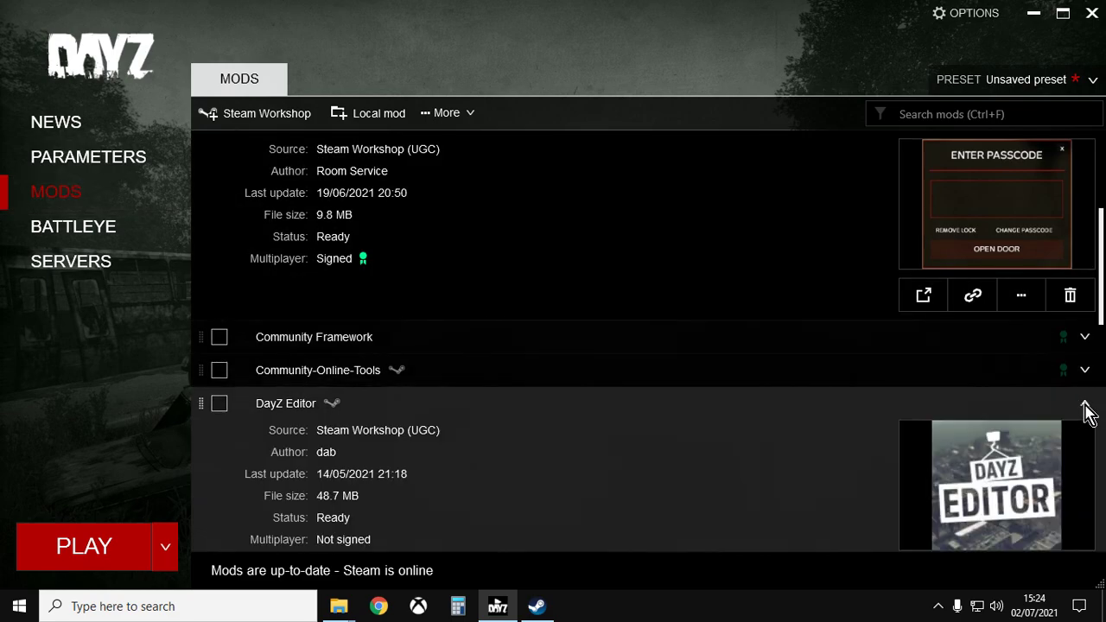
pyautogui.scroll(-2, 1093, 420)
pyautogui.scroll(-1, 1045, 424)
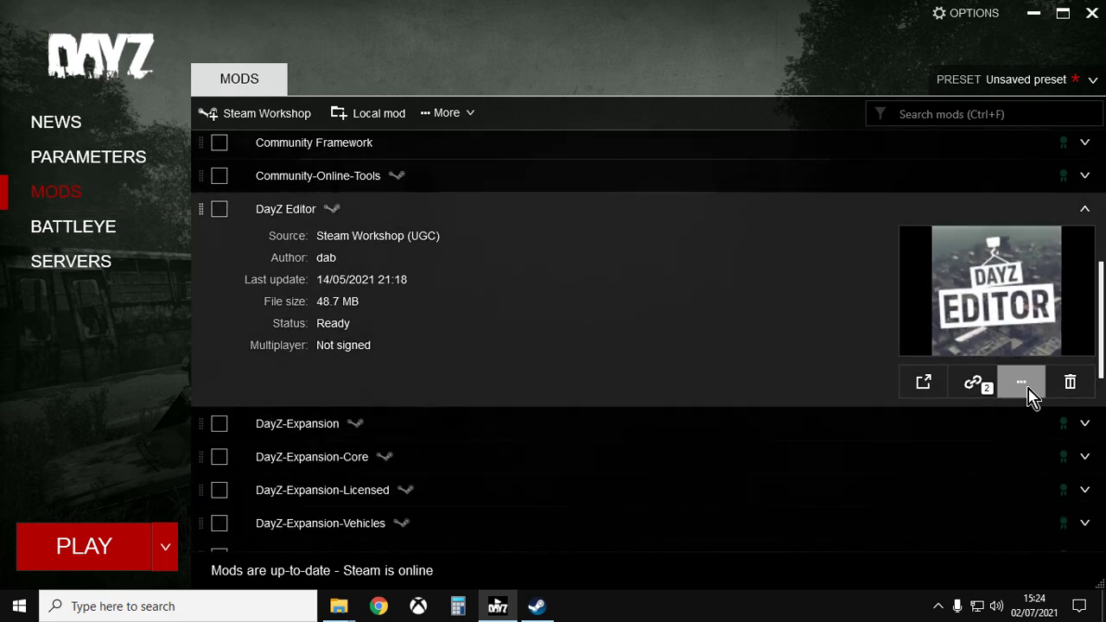
pyautogui.click(1023, 386)
pyautogui.click(1005, 447)
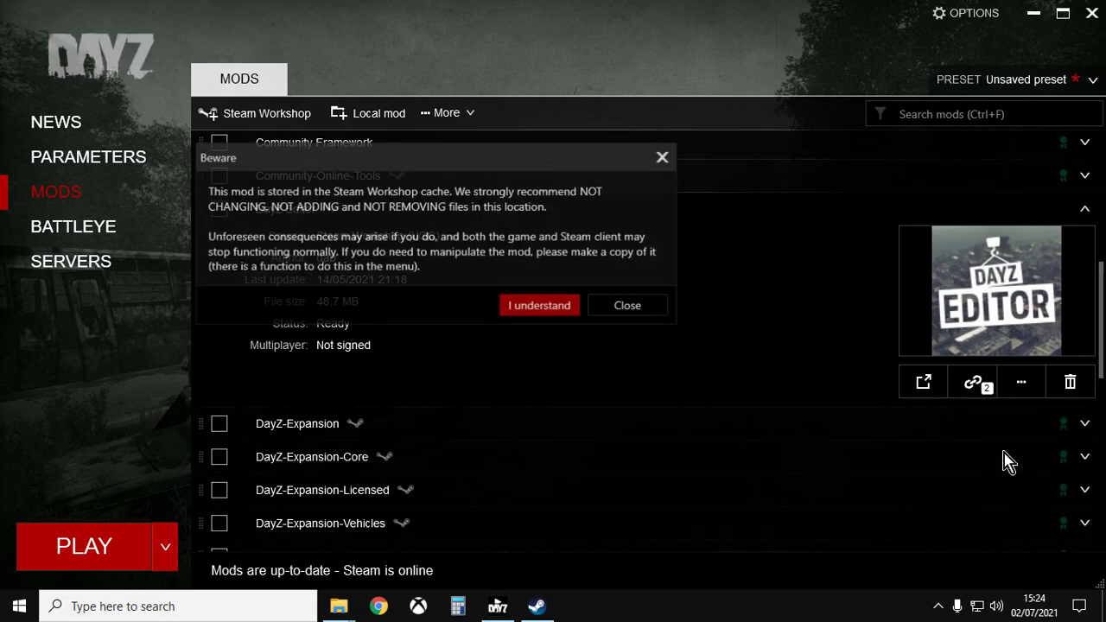
pyautogui.click(537, 308)
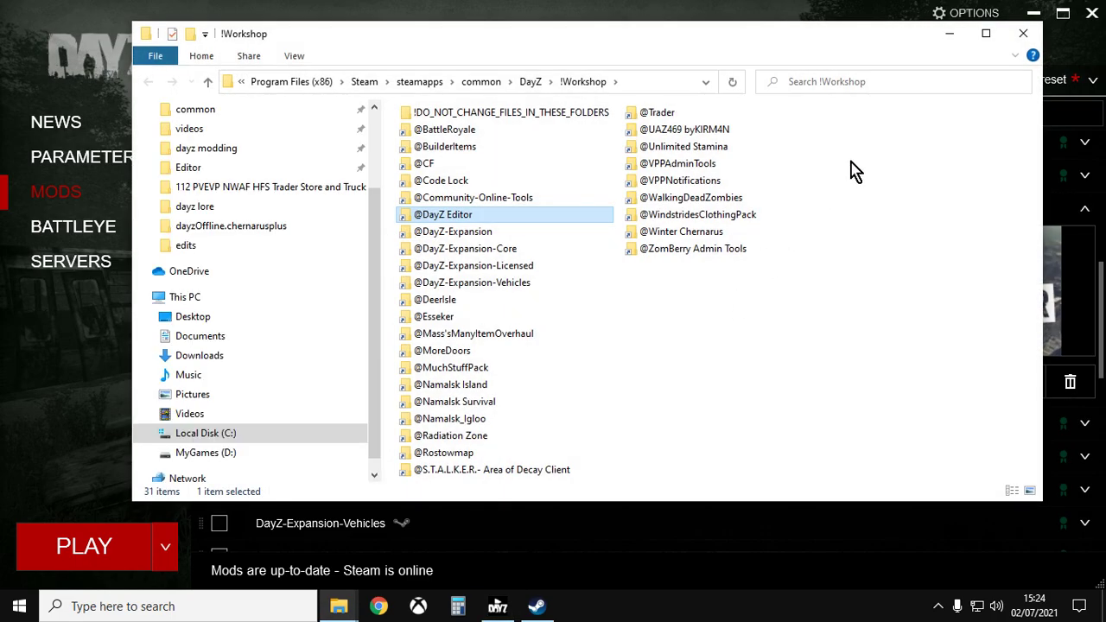
pyautogui.click(985, 35)
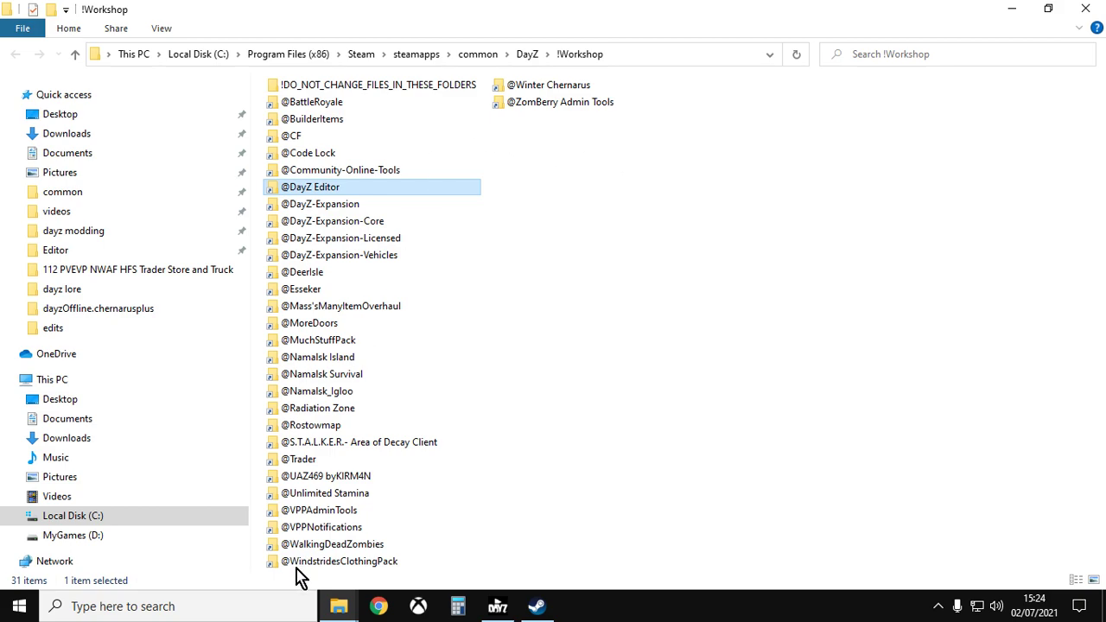
# - Switch to the open File Explorer window showing the DayZServer folder
pyautogui.click(339, 606)
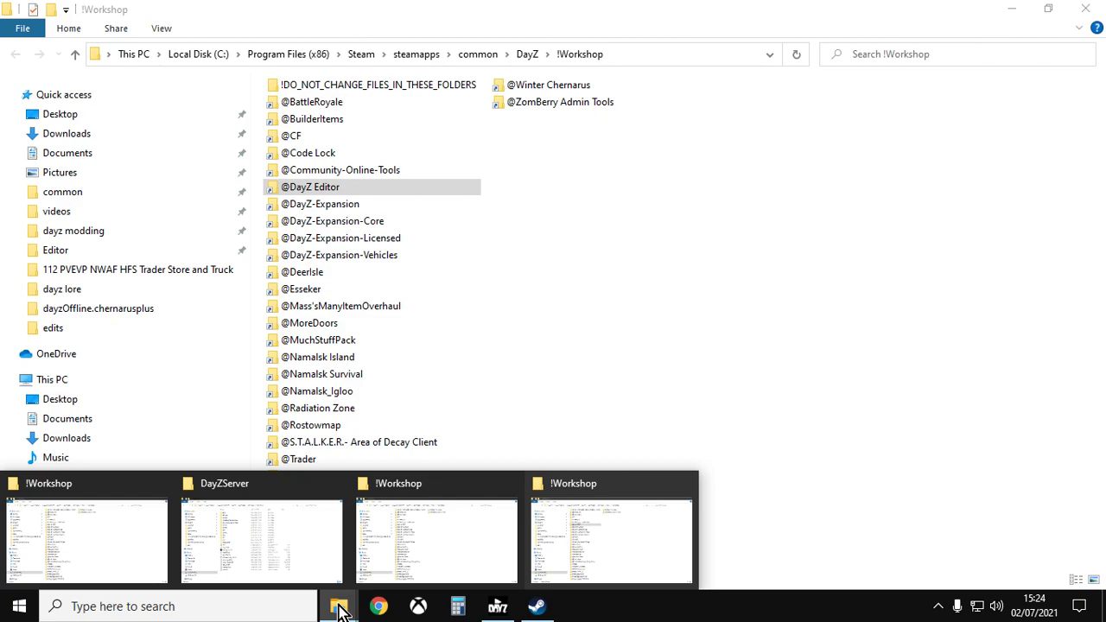
pyautogui.click(280, 525)
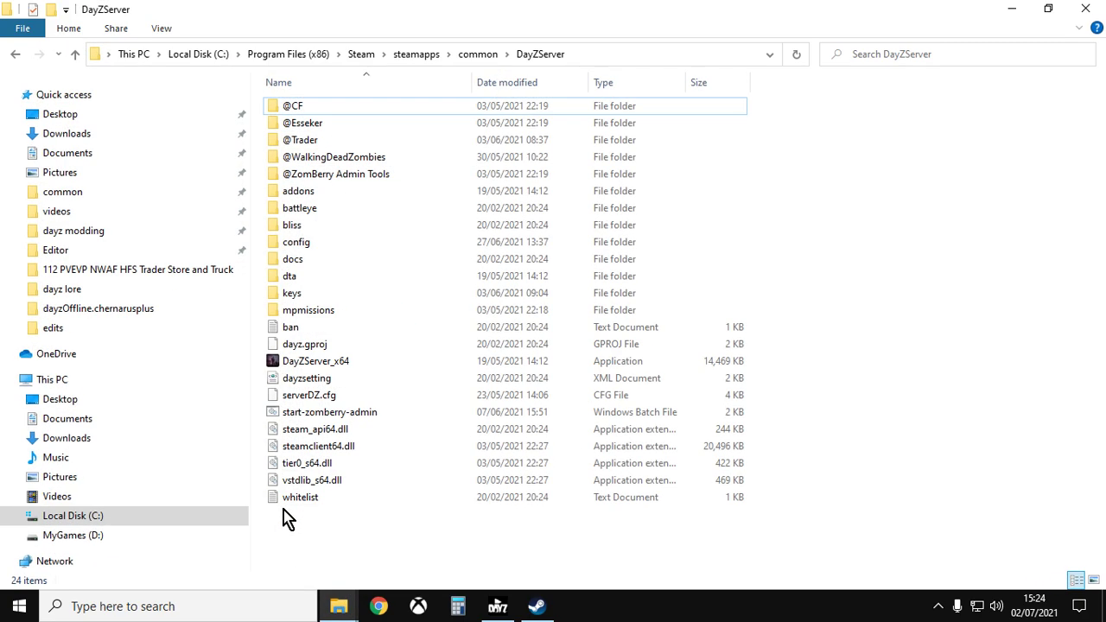